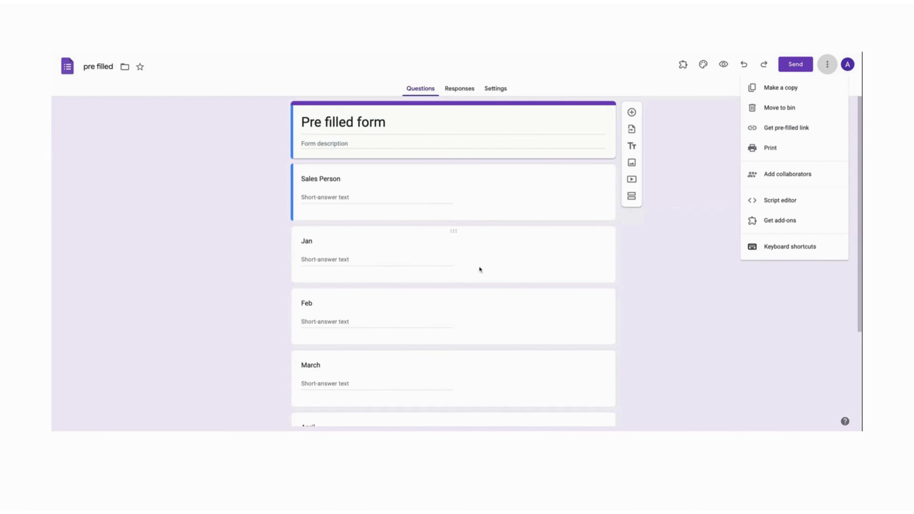
# Open the page for creating a pre-filled link to the Pre filled form
pyautogui.click(555, 259)
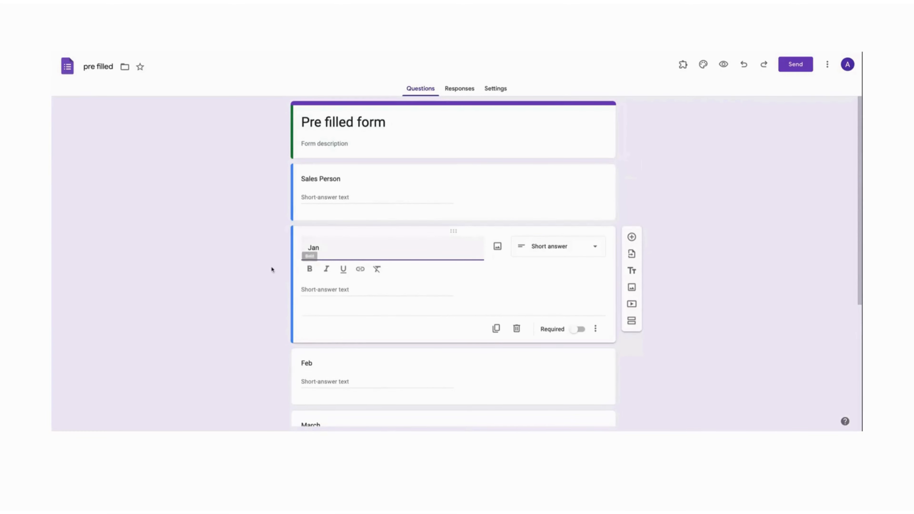
pyautogui.scroll(-5, 288, 291)
pyautogui.scroll(5, 288, 291)
pyautogui.click(826, 64)
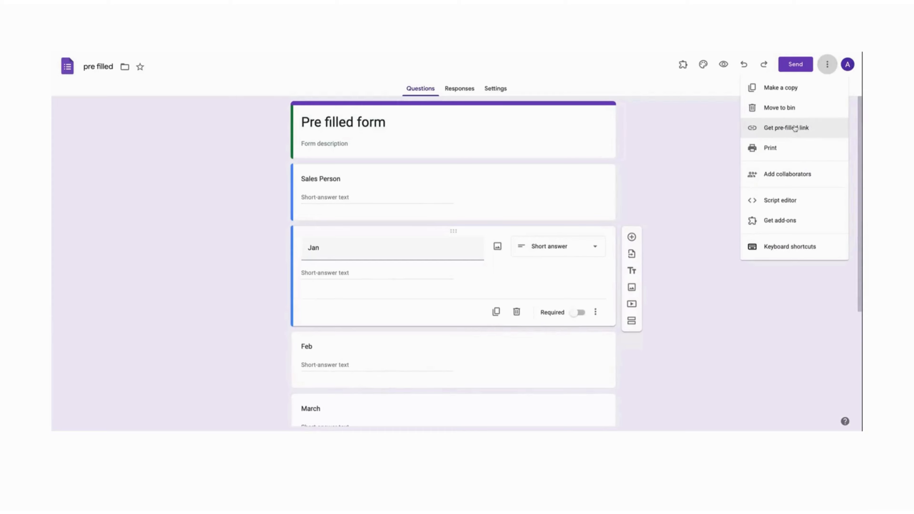
pyautogui.click(441, 215)
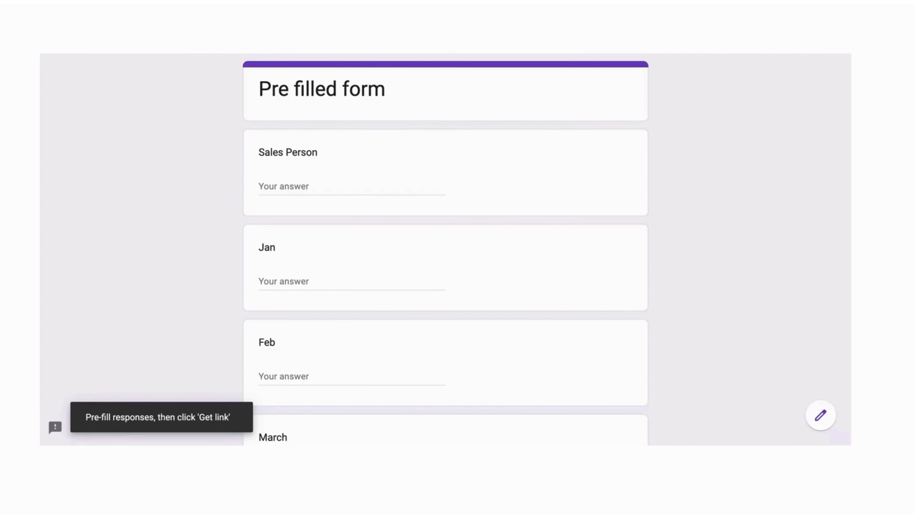
# Pre-fill the form's six answers with the placeholders salesperson, jan, feb, march, april and may
pyautogui.click(280, 186)
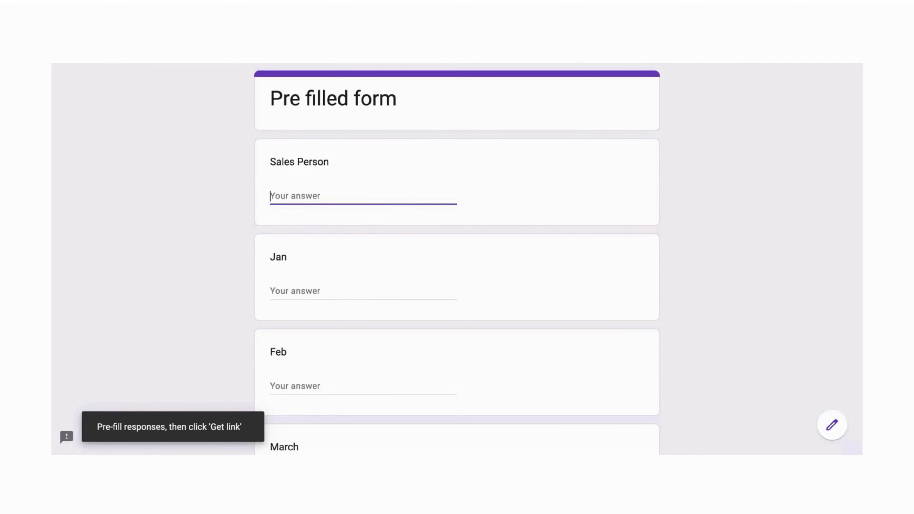
pyautogui.scroll(-10, 316, 259)
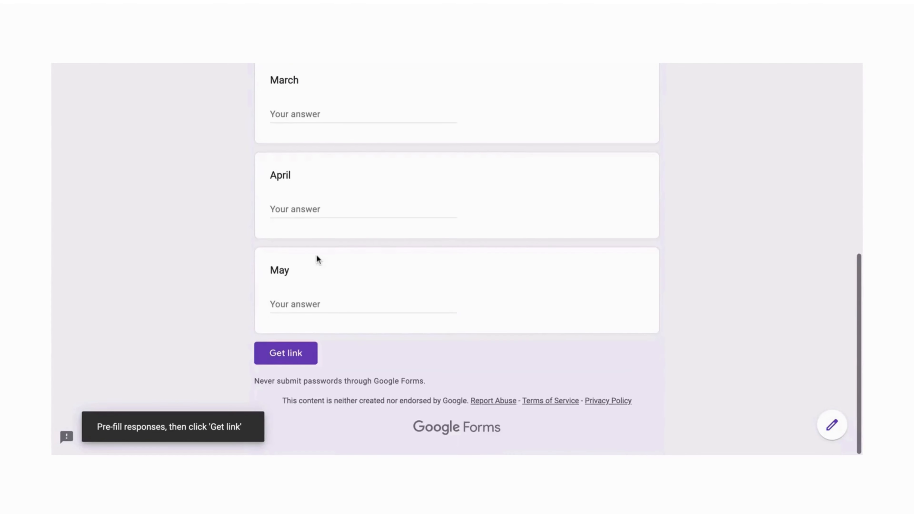
pyautogui.scroll(10, 371, 295)
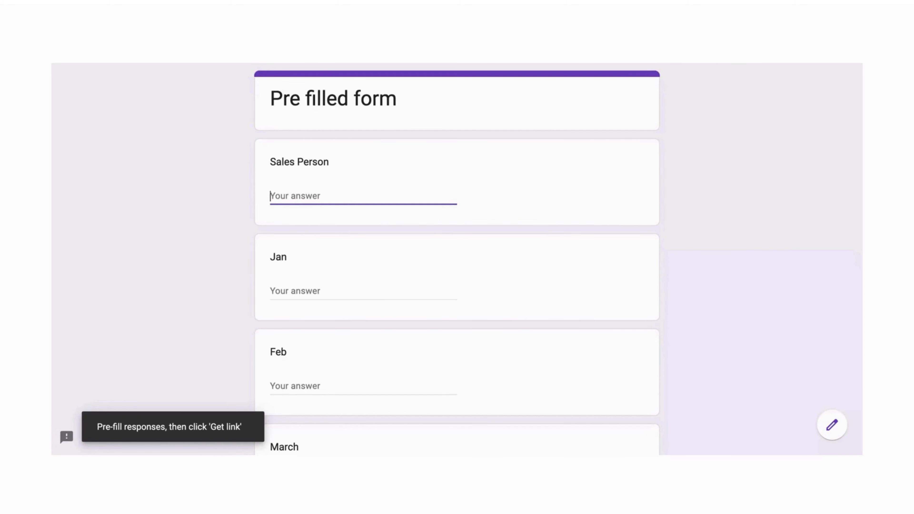
pyautogui.write('salesperson')
pyautogui.scroll(-1, 456, 259)
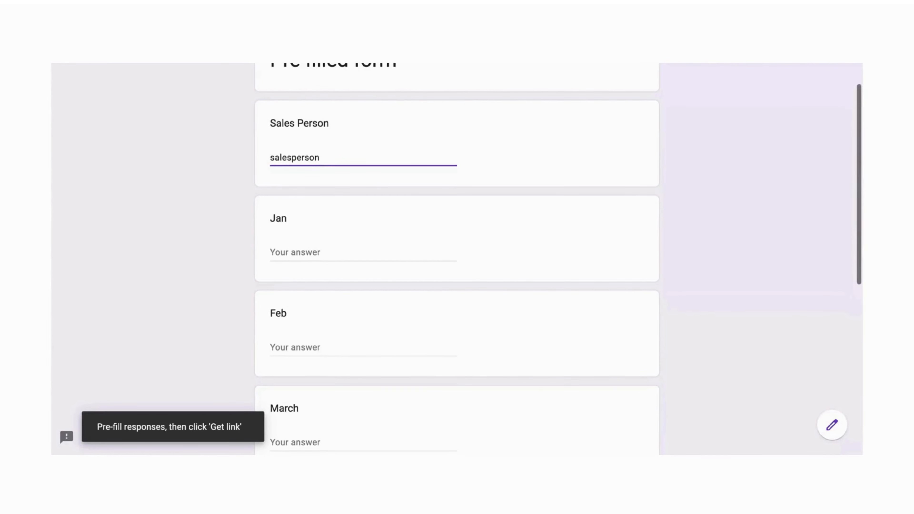
pyautogui.scroll(-1, 457, 259)
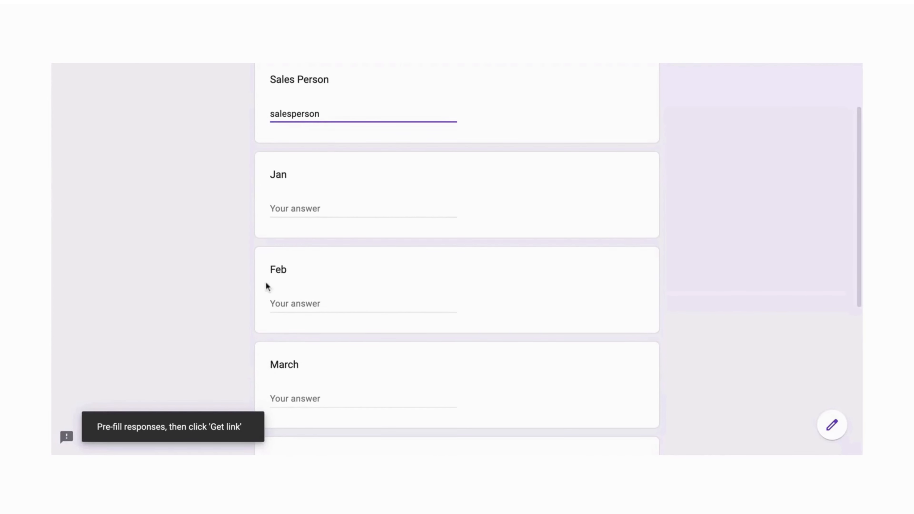
pyautogui.press('Tab')
pyautogui.write('j')
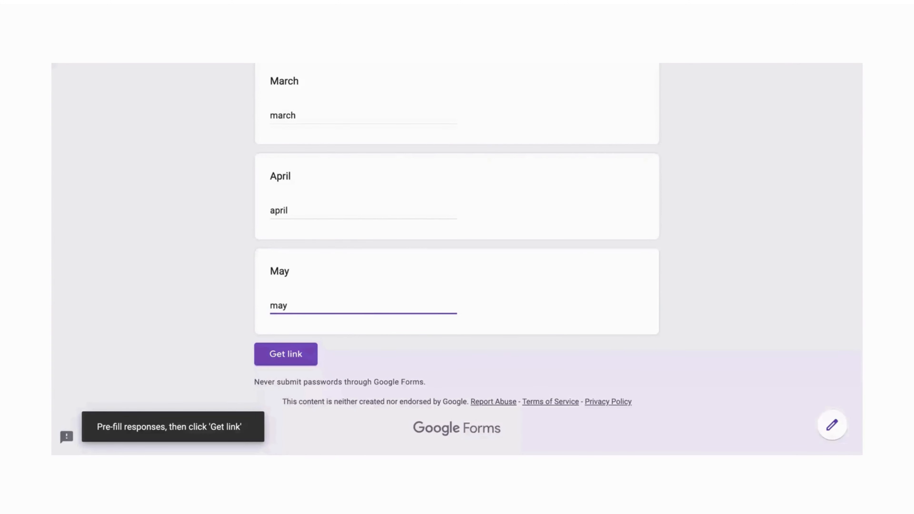
pyautogui.scroll(6, 457, 259)
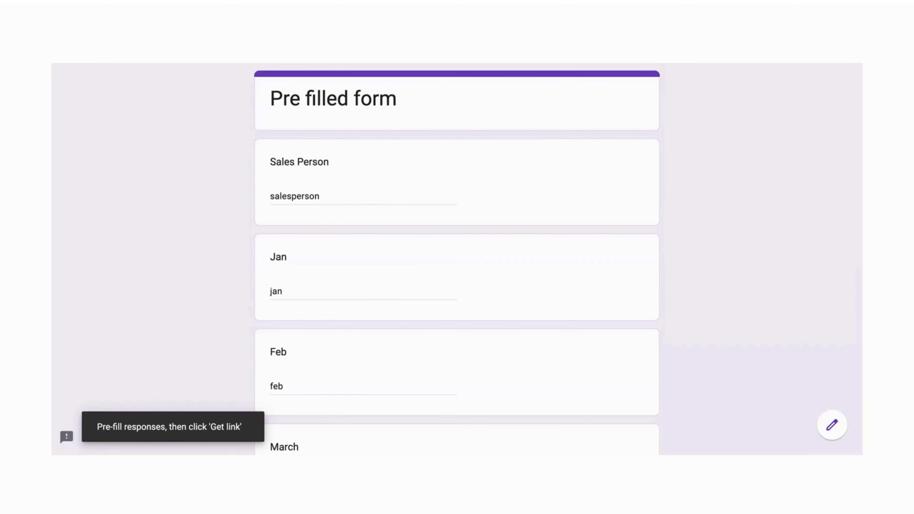
pyautogui.scroll(-10, 457, 259)
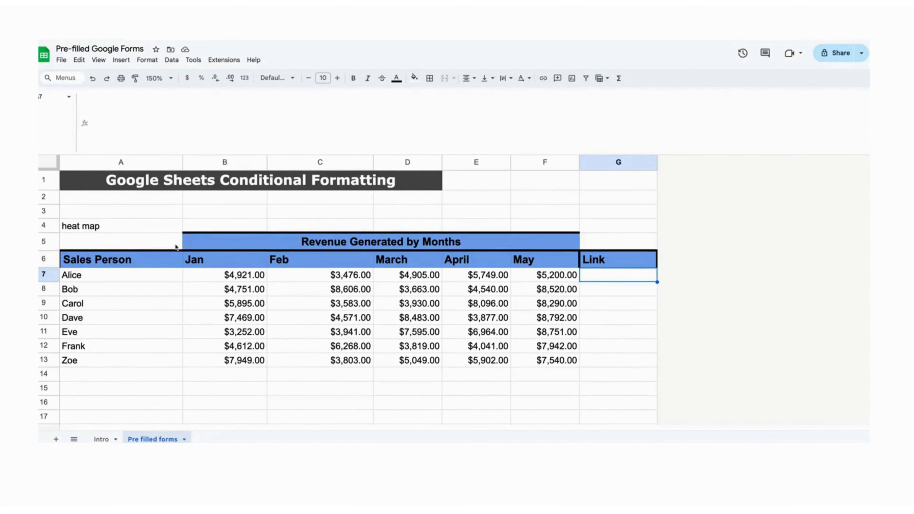
# Shrink the formula bar in the Google Sheets file and enter the joining snippet "&&" in cell G7
pyautogui.moveTo(234, 155); pyautogui.dragTo(234, 104)
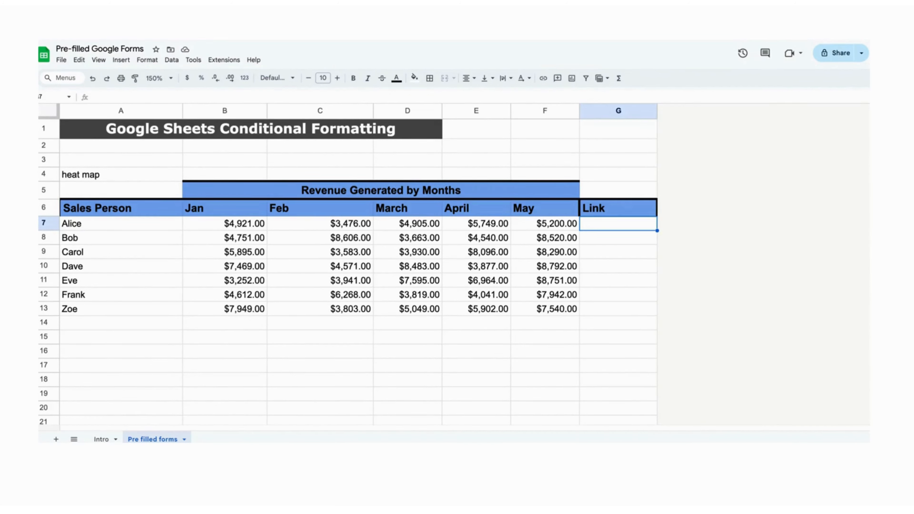
pyautogui.write('""')
pyautogui.press('Left')
pyautogui.write('&&')
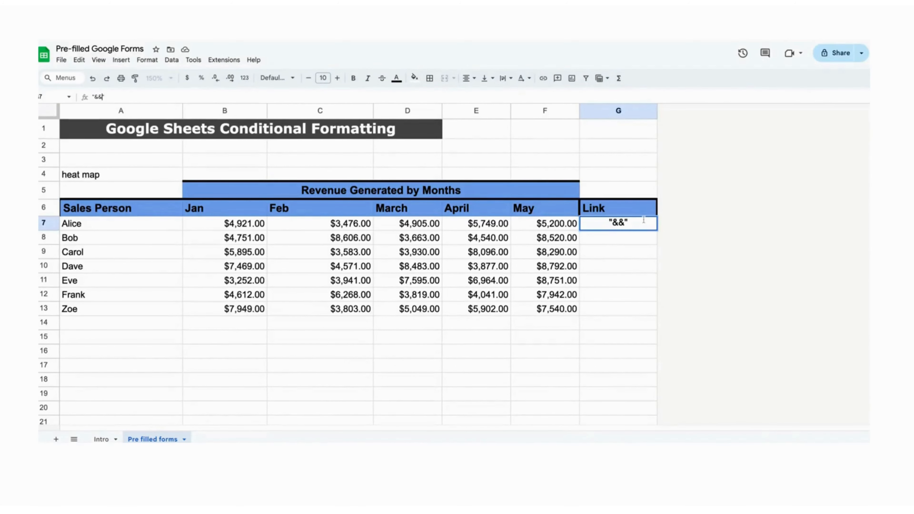
# Replace the contents of G7 with a HYPERLINK formula containing the pre-filled form URL in double quotes
pyautogui.hotkey('ctrl', 'a')
pyautogui.write('=HYPERLINK("')
pyautogui.write('https://docs.google.com/forms/d/e/1FAIpQLSd-W6j1SSC7mCC1_4Azha7-El49UZDTOfSl-SaVHqznRZVSJw/viewform?usp=pp_url&entry.369892515=salesperson&entry.645478701=jan&entry.2092775278=feb&entry.600928816=march&entry.695075305=april&entry.109472884=may')
pyautogui.write('"')
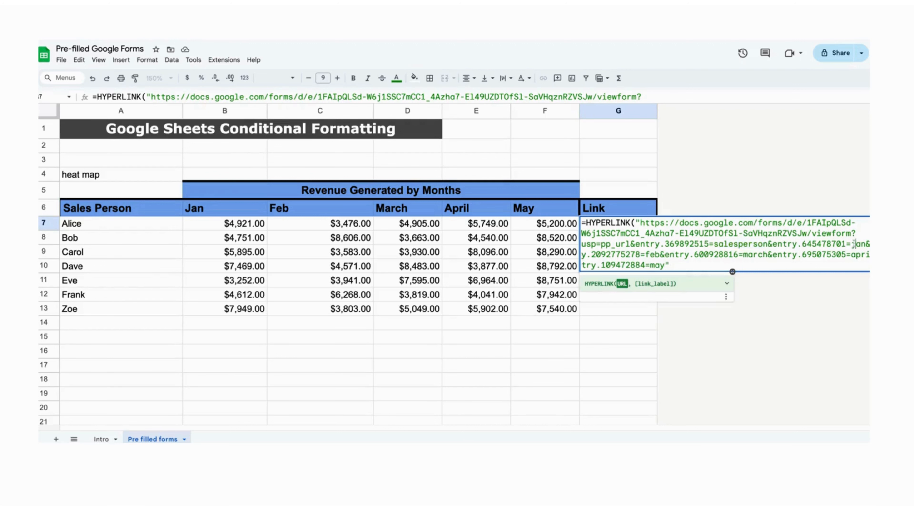
# Replace the salesperson placeholder in G7's URL with the cell reference "&A7&"
pyautogui.click(645, 255)
pyautogui.click(768, 244)
pyautogui.hotkey('shift', 'Left')
pyautogui.hotkey('shift', 'Left')
pyautogui.hotkey('shift', 'Left')
pyautogui.hotkey('shift', 'Left')
pyautogui.hotkey('shift', 'Left')
pyautogui.hotkey('shift', 'Left')
pyautogui.hotkey('shift', 'Left')
pyautogui.hotkey('shift', 'Left')
pyautogui.hotkey('shift', 'Left')
pyautogui.hotkey('shift', 'Left')
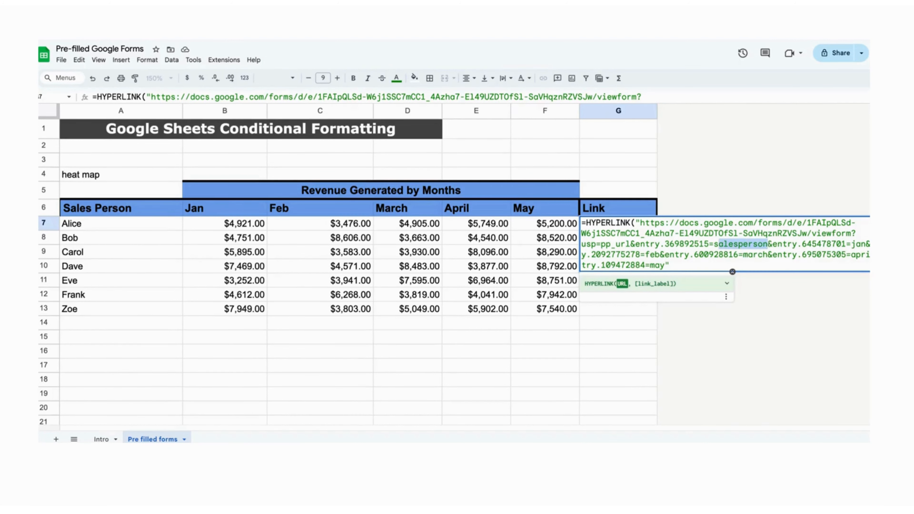
pyautogui.hotkey('shift', 'Left')
pyautogui.write('""')
pyautogui.press('Left')
pyautogui.write('&&')
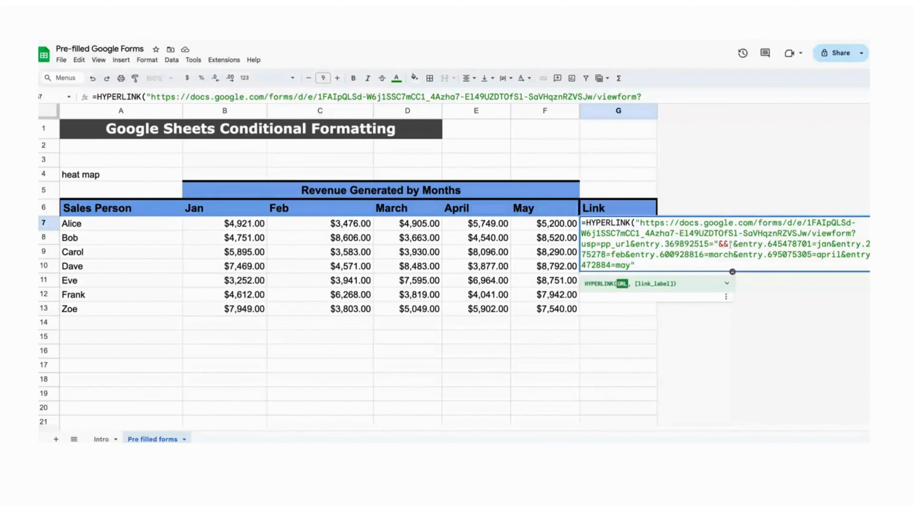
pyautogui.moveTo(724, 245)
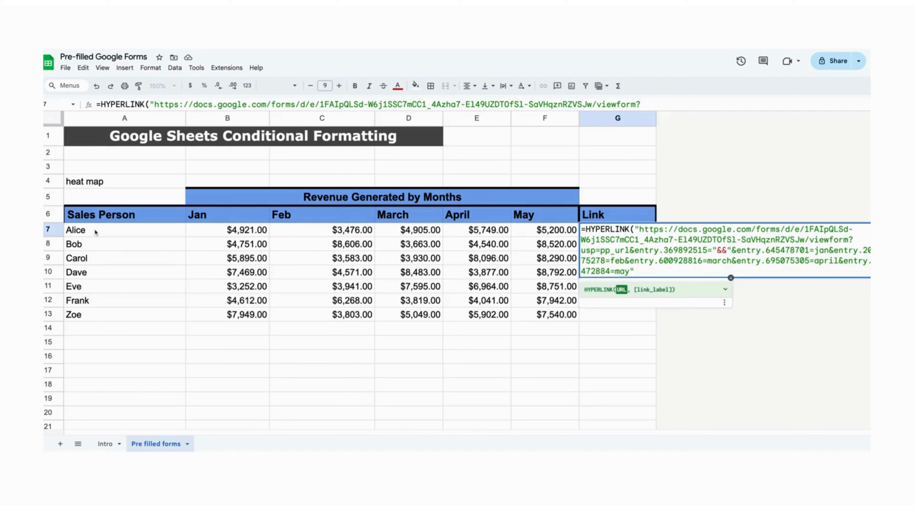
pyautogui.write('A')
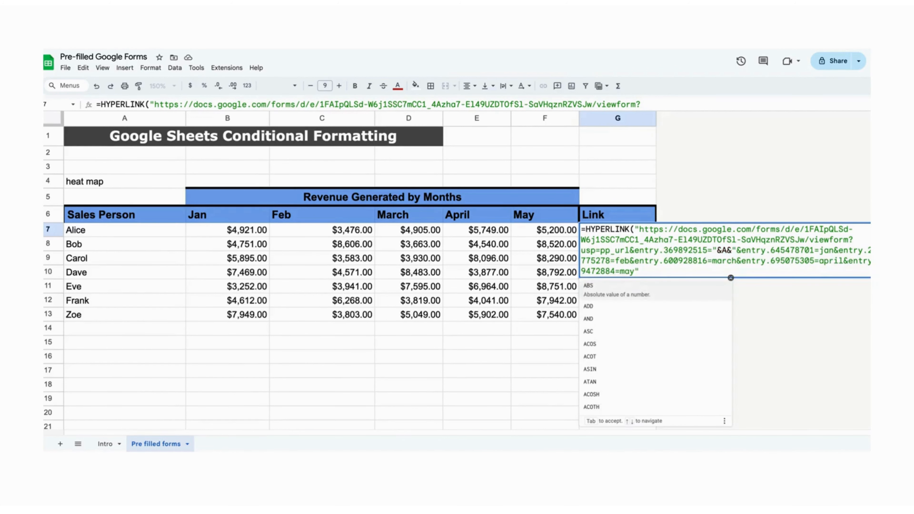
pyautogui.write('7')
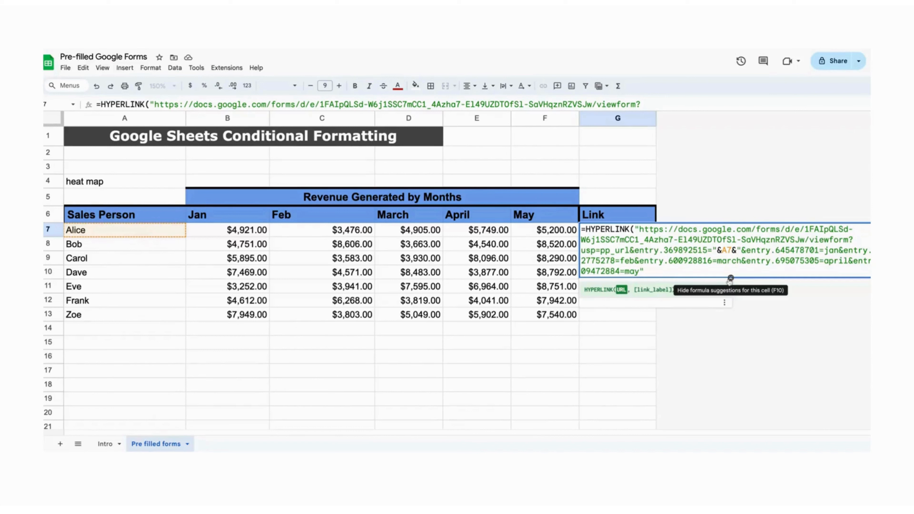
# Replace the month placeholders in G7's URL with quoted, ampersand-joined references to B7 through F7, starting with "&B7&" for jan
pyautogui.click(839, 250)
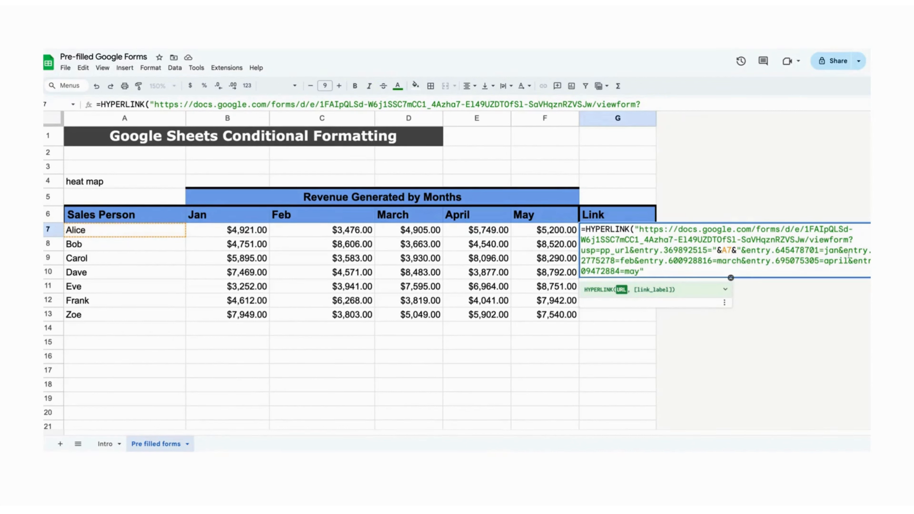
pyautogui.press('BackSpace')
pyautogui.press('BackSpace')
pyautogui.press('BackSpace')
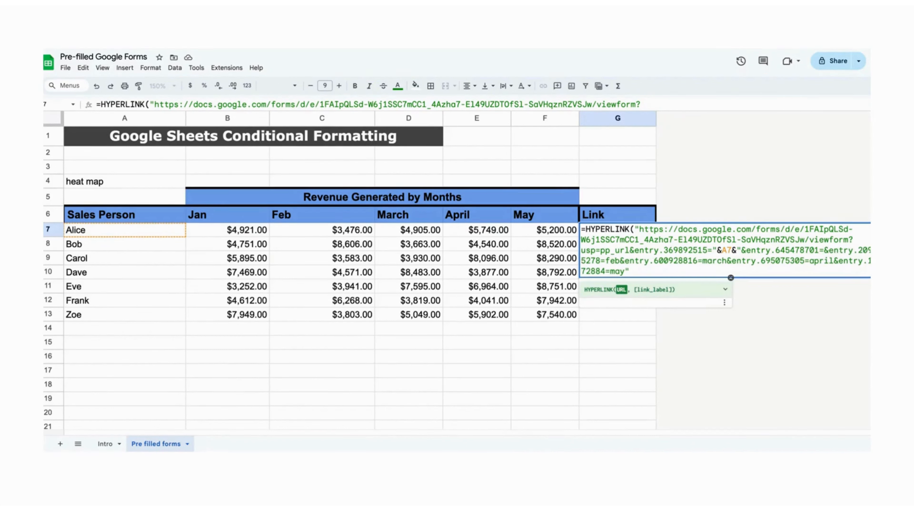
pyautogui.write('"&B7&"')
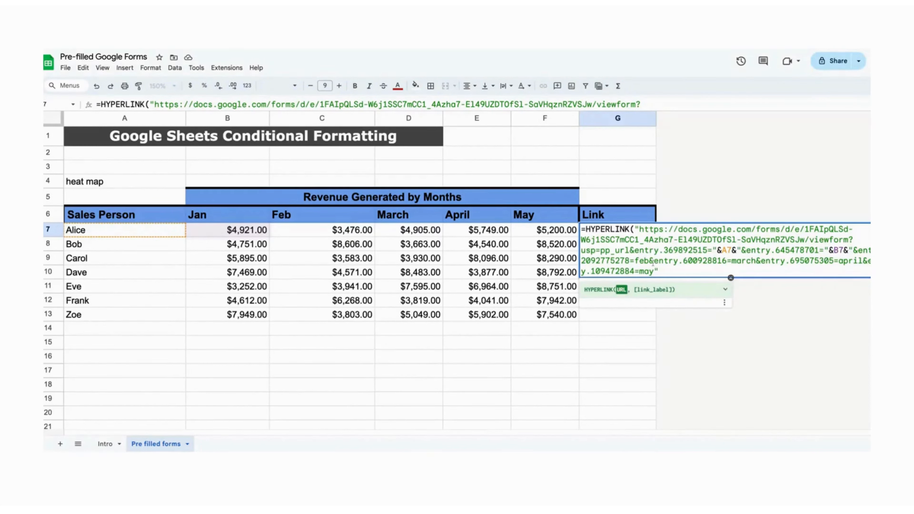
pyautogui.doubleClick(644, 261)
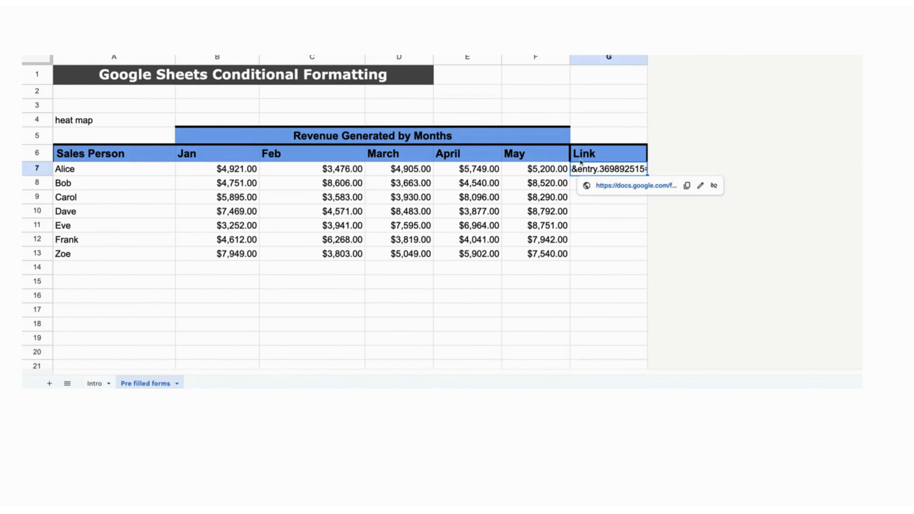
# Add the link label "Prefilled form" to the HYPERLINK formula in G7 and open the resulting link
pyautogui.moveTo(431, 50); pyautogui.dragTo(432, 154)
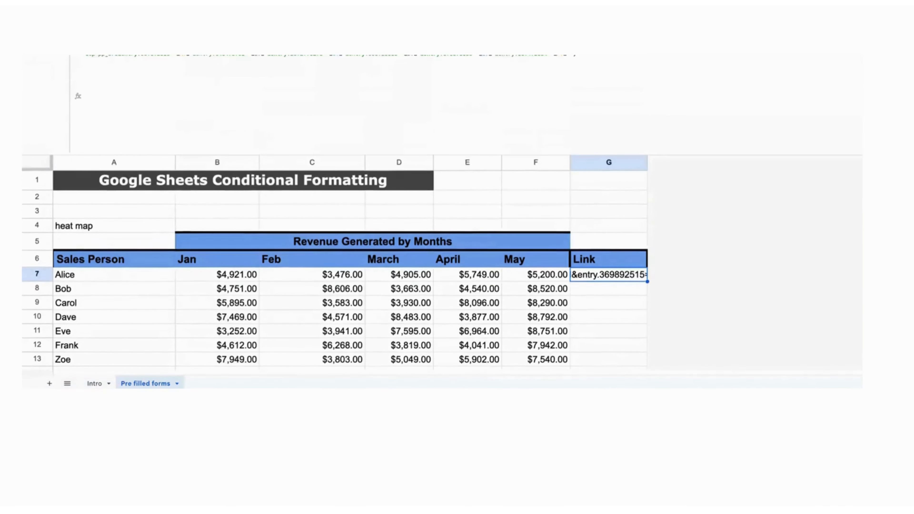
pyautogui.click(343, 93)
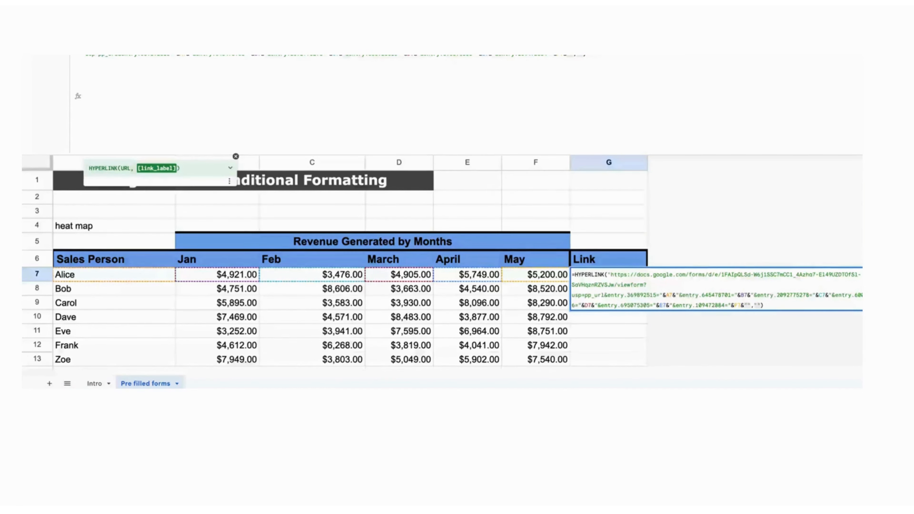
pyautogui.write('Prefille')
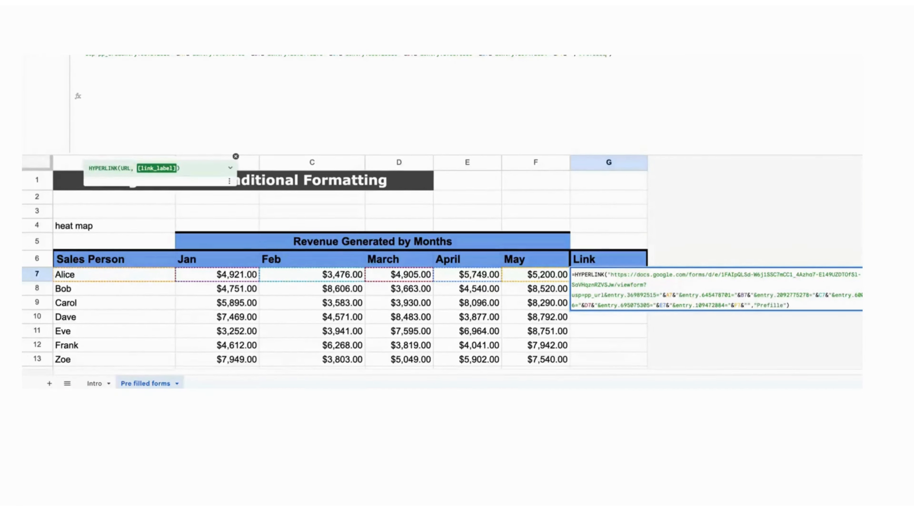
pyautogui.write('d Form')
pyautogui.press('Return')
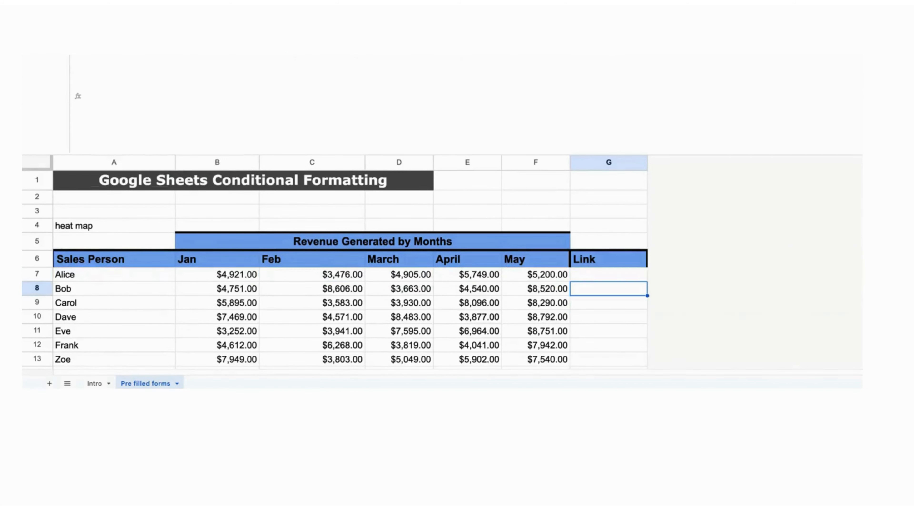
pyautogui.click(602, 276)
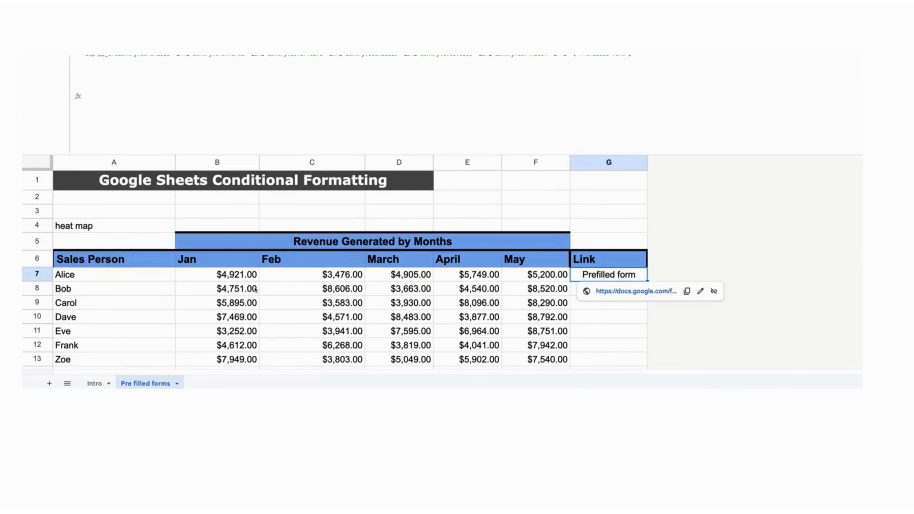
pyautogui.click(616, 293)
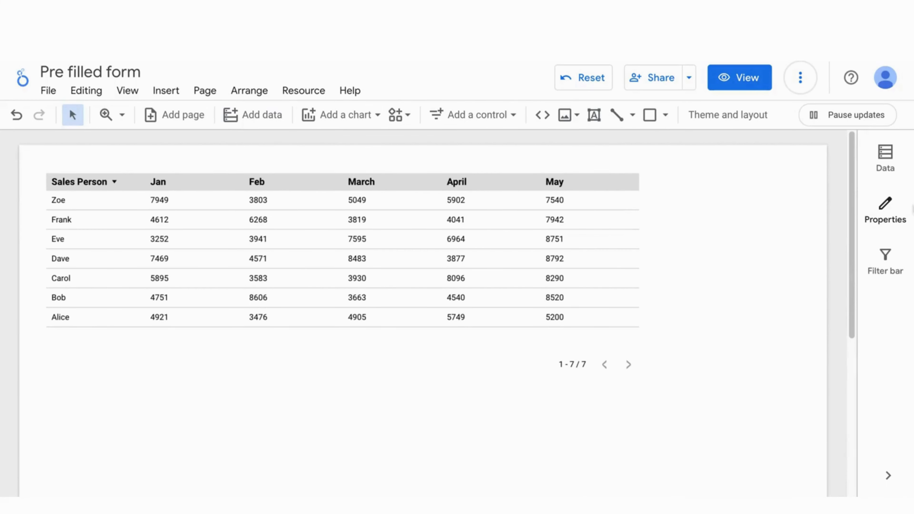
# In the Looker Studio report Pre filled form, start a new calculated field on the Pre-filled Google Forms - Intro data source
pyautogui.click(894, 170)
pyautogui.click(738, 454)
pyautogui.click(752, 425)
pyautogui.click(349, 252)
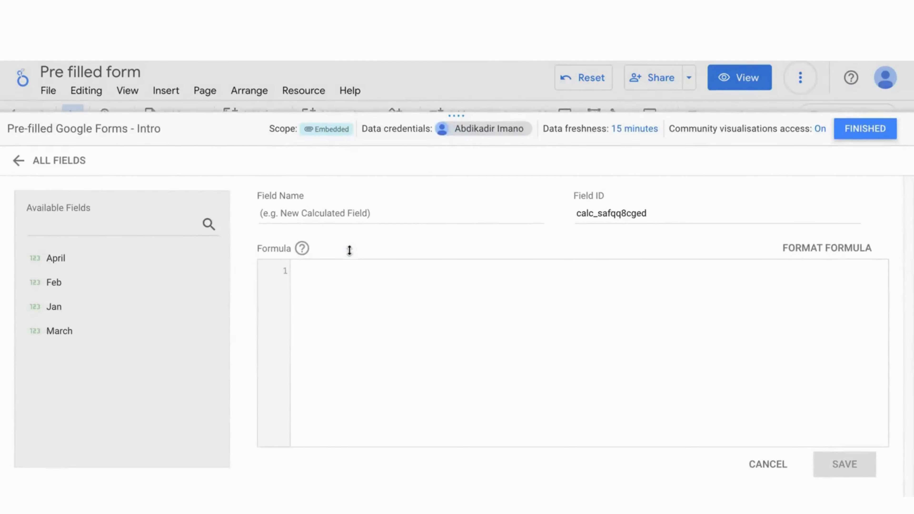
# Paste the pre-filled form URL into the calculated field's formula and insert a single quote before it
pyautogui.click(329, 272)
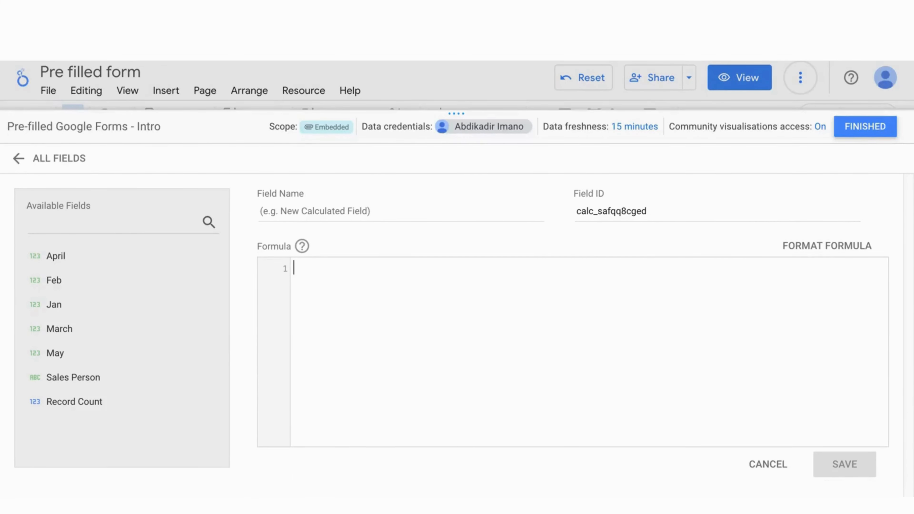
pyautogui.hotkey('ctrl', 'v')
pyautogui.click(358, 269)
pyautogui.hotkey('shift', 'Left')
pyautogui.hotkey('shift', 'Left')
pyautogui.hotkey('shift', 'Left')
pyautogui.hotkey('shift', 'Left')
pyautogui.hotkey('shift', 'Left')
pyautogui.hotkey('shift', 'Left')
pyautogui.hotkey('shift', 'Left')
pyautogui.hotkey('shift', 'Left')
pyautogui.hotkey('shift', 'Left')
pyautogui.hotkey('shift', 'Left')
pyautogui.hotkey('shift', 'Left')
pyautogui.hotkey('shift', 'Left')
pyautogui.hotkey('shift', 'Left')
pyautogui.hotkey('shift', 'Left')
pyautogui.hotkey('shift', 'Left')
pyautogui.hotkey('shift', 'Left')
pyautogui.hotkey('shift', 'Left')
pyautogui.hotkey('shift', 'Left')
pyautogui.hotkey('shift', 'Left')
pyautogui.hotkey('shift', 'Left')
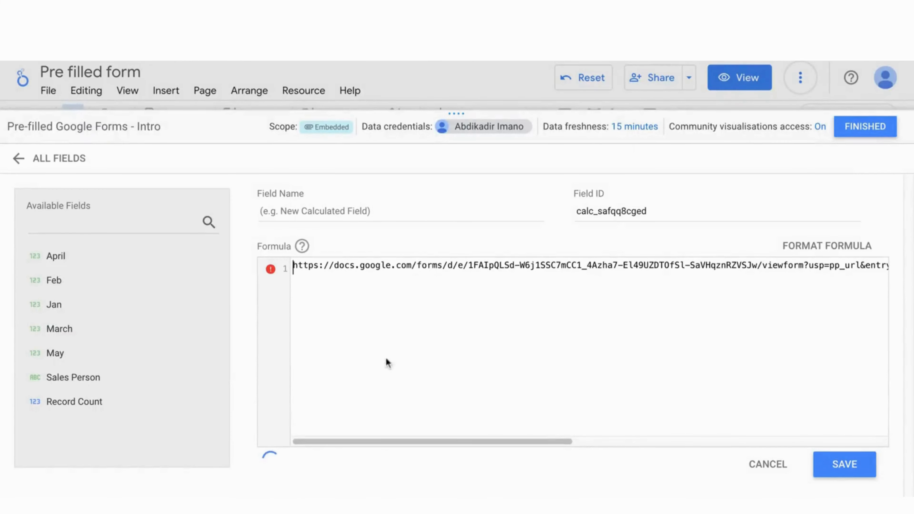
pyautogui.write("'")
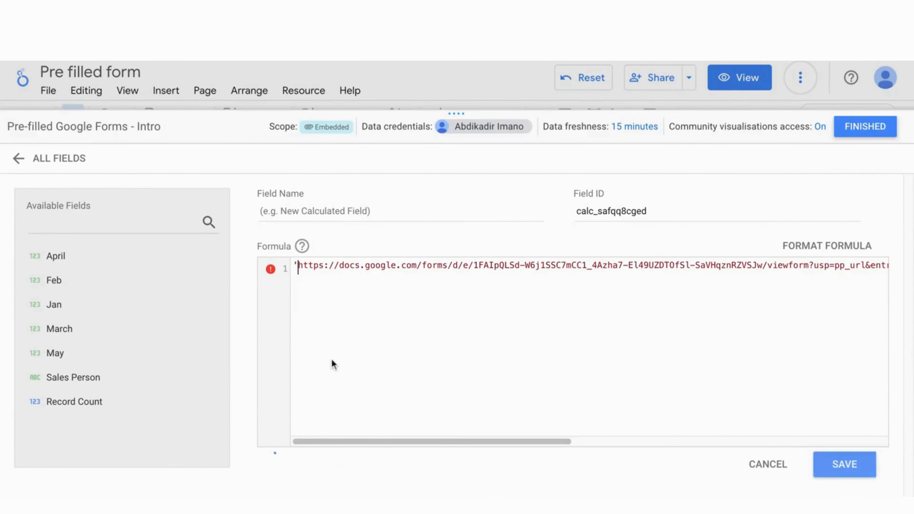
pyautogui.press('Right')
pyautogui.press('Right')
pyautogui.press('Right')
pyautogui.press('Right')
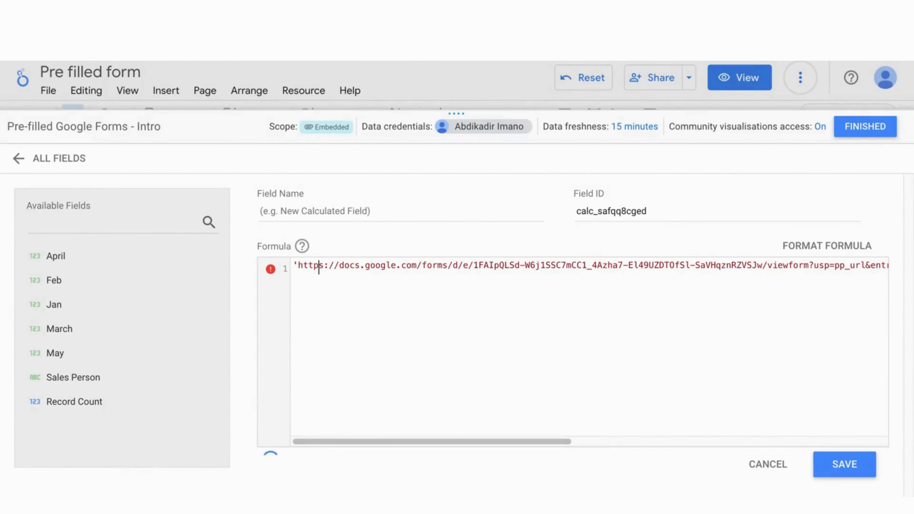